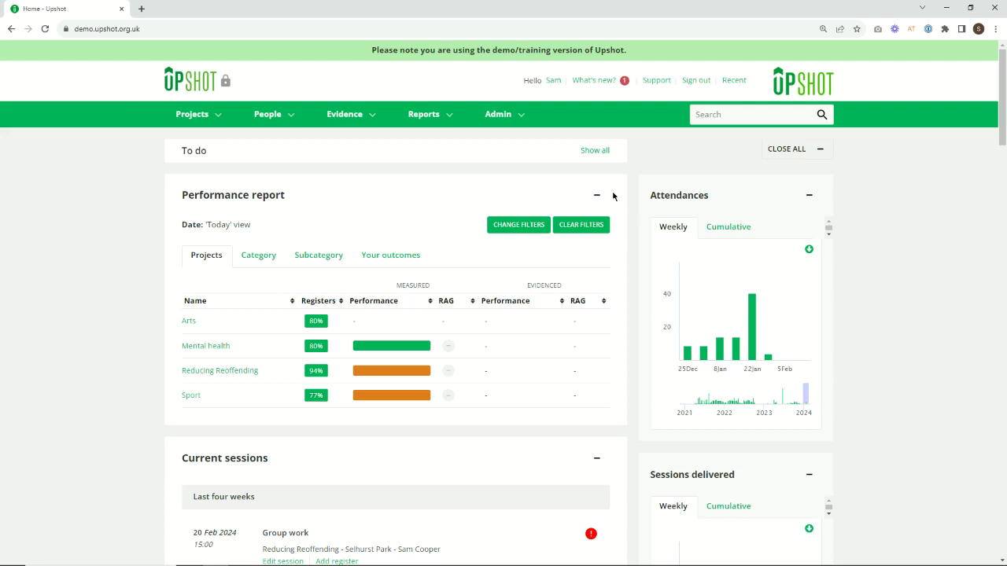
Step: Collapse the performance report and review the current sessions listed for the last four weeks and next four weeks
{"action": "left_click", "coordinate": [597, 195]}
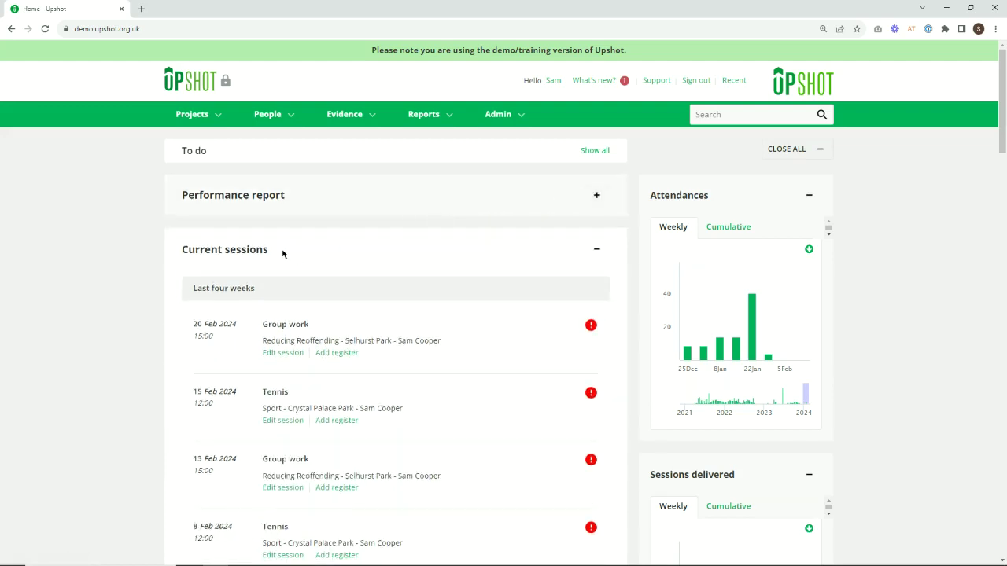
{"action": "left_click_drag", "start_coordinate": [284, 253], "coordinate": [177, 253]}
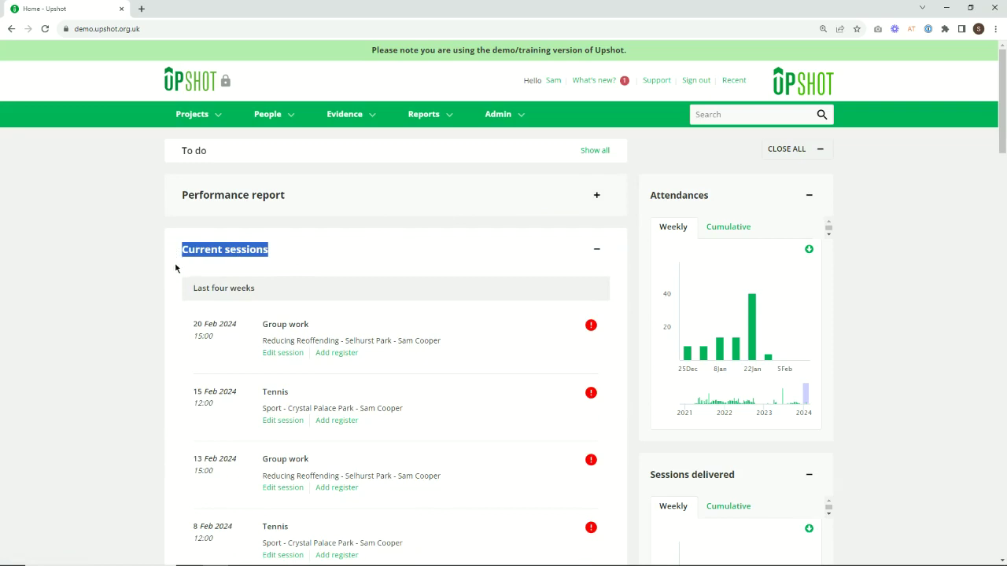
{"action": "left_click_drag", "start_coordinate": [188, 291], "coordinate": [266, 293]}
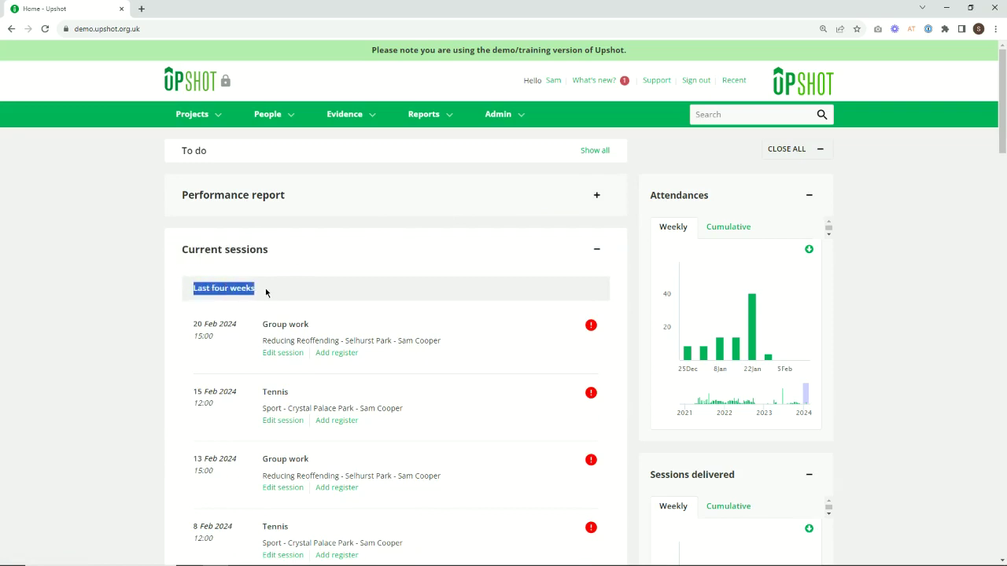
{"action": "scroll", "coordinate": [266, 292], "scroll_direction": "down", "scroll_amount": 8}
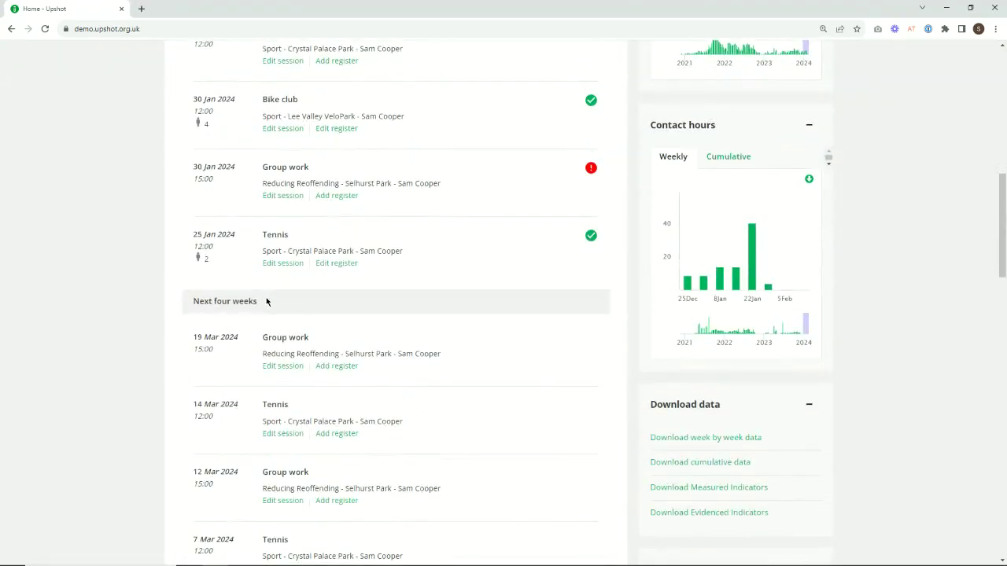
{"action": "left_click_drag", "start_coordinate": [268, 301], "coordinate": [190, 303]}
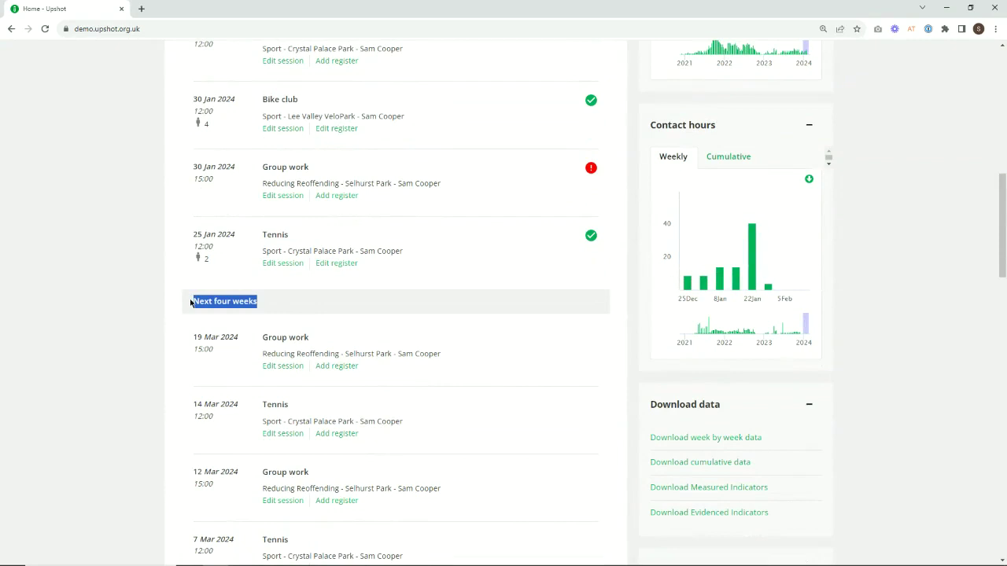
{"action": "left_click", "coordinate": [191, 302]}
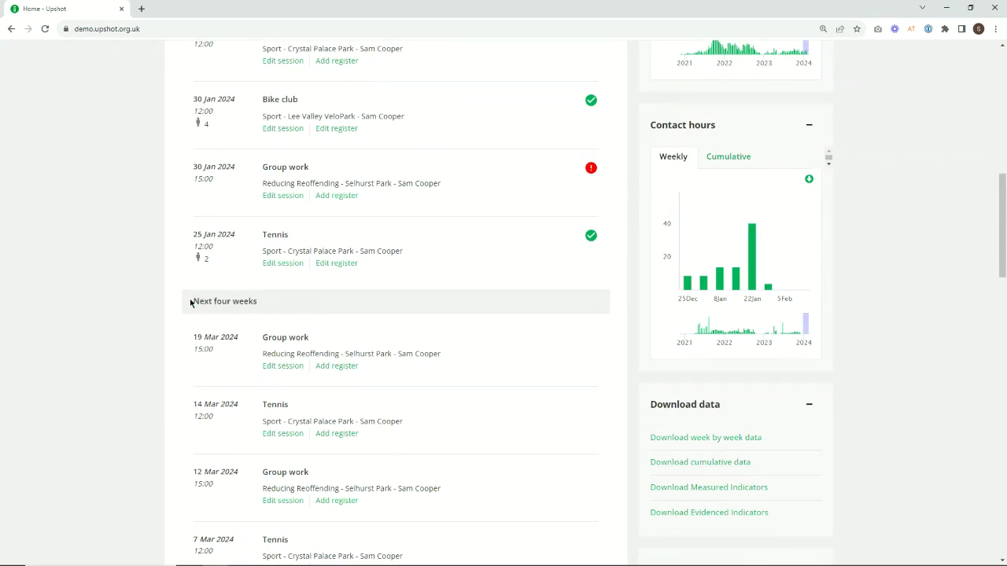
{"action": "scroll", "coordinate": [191, 303], "scroll_direction": "down", "scroll_amount": 1}
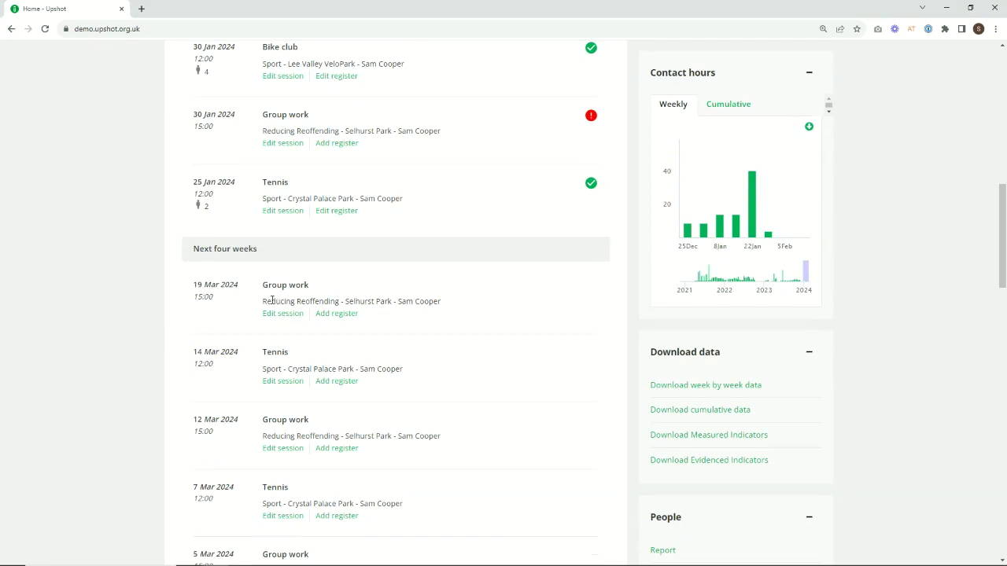
{"action": "left_click_drag", "start_coordinate": [263, 301], "coordinate": [340, 302]}
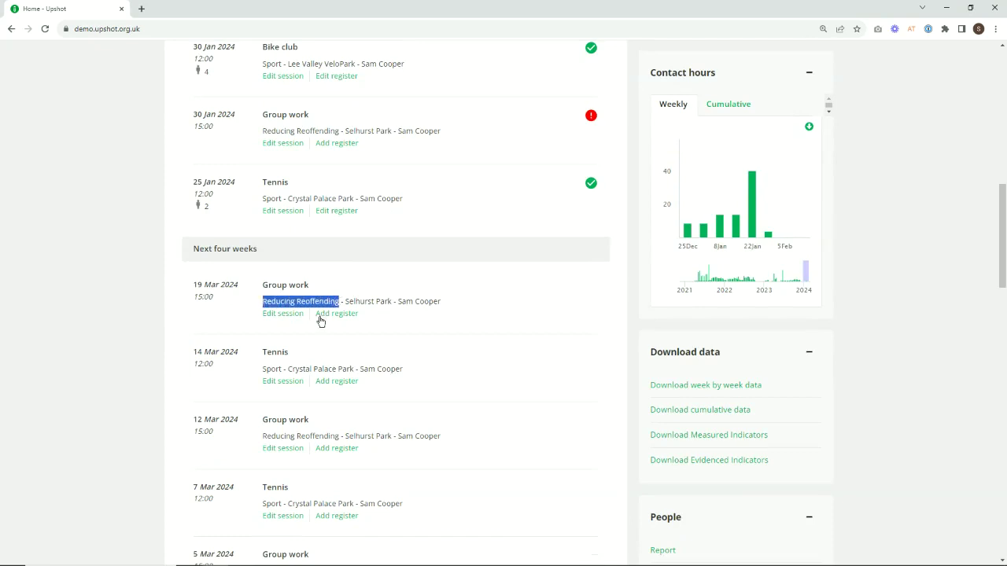
{"action": "left_click_drag", "start_coordinate": [265, 370], "coordinate": [285, 369]}
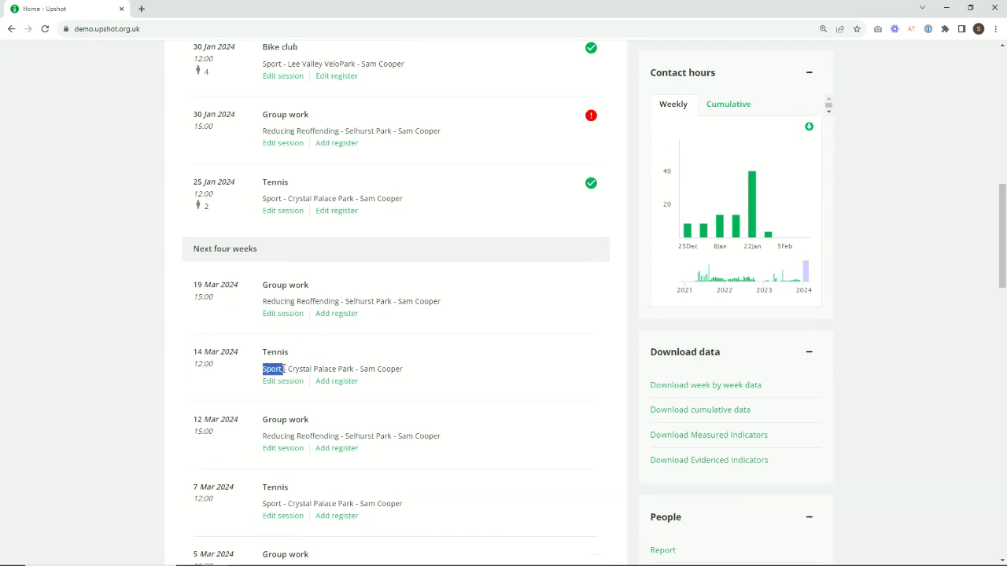
{"action": "left_click", "coordinate": [285, 369]}
{"action": "scroll", "coordinate": [276, 323], "scroll_direction": "up", "scroll_amount": 8}
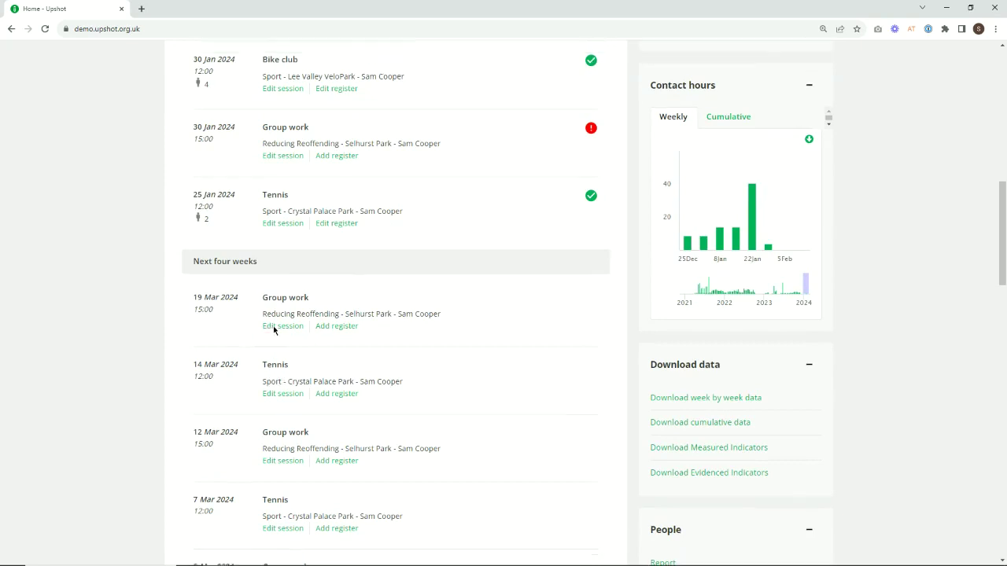
{"action": "scroll", "coordinate": [270, 321], "scroll_direction": "up", "scroll_amount": 2}
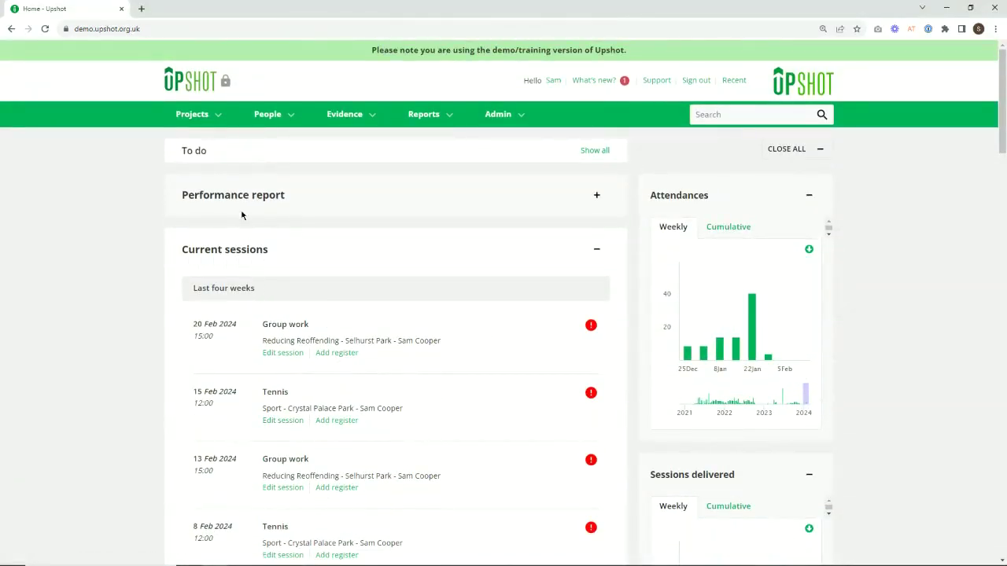
Step: Open the Sport project's sessions list, check the last 12 months, and show all of its sessions
{"action": "left_click", "coordinate": [191, 116]}
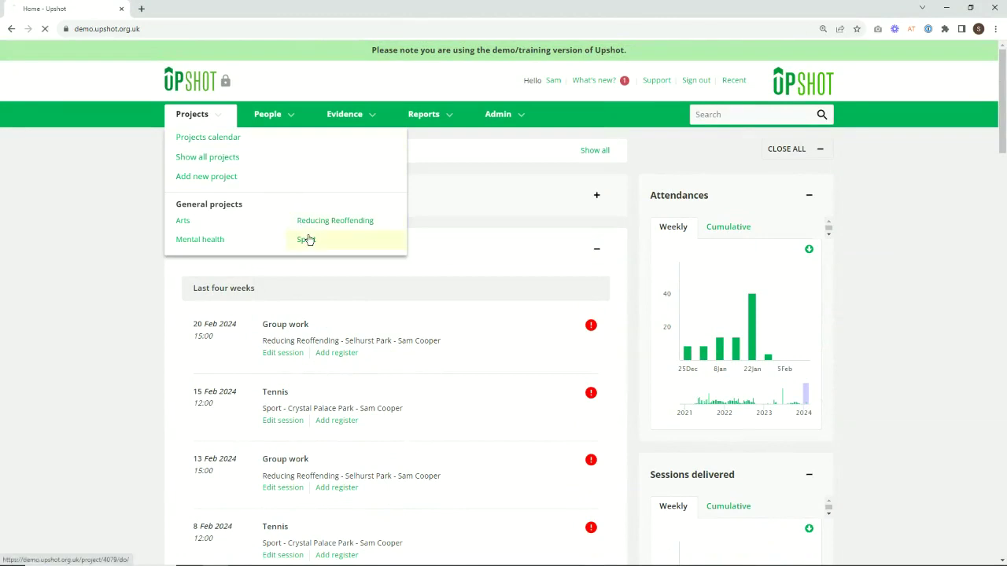
{"action": "left_click", "coordinate": [306, 240]}
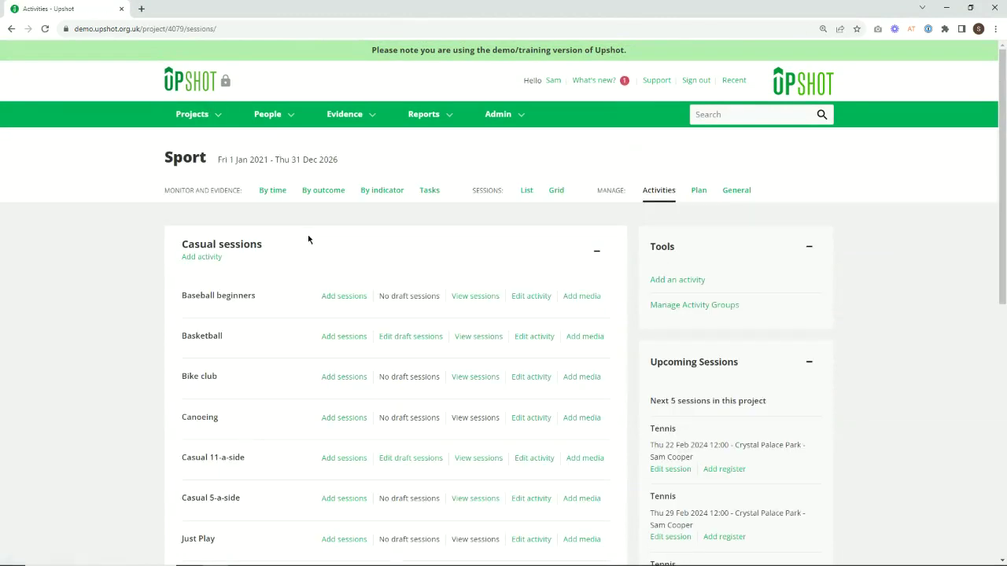
{"action": "left_click", "coordinate": [652, 195]}
{"action": "left_click", "coordinate": [529, 195]}
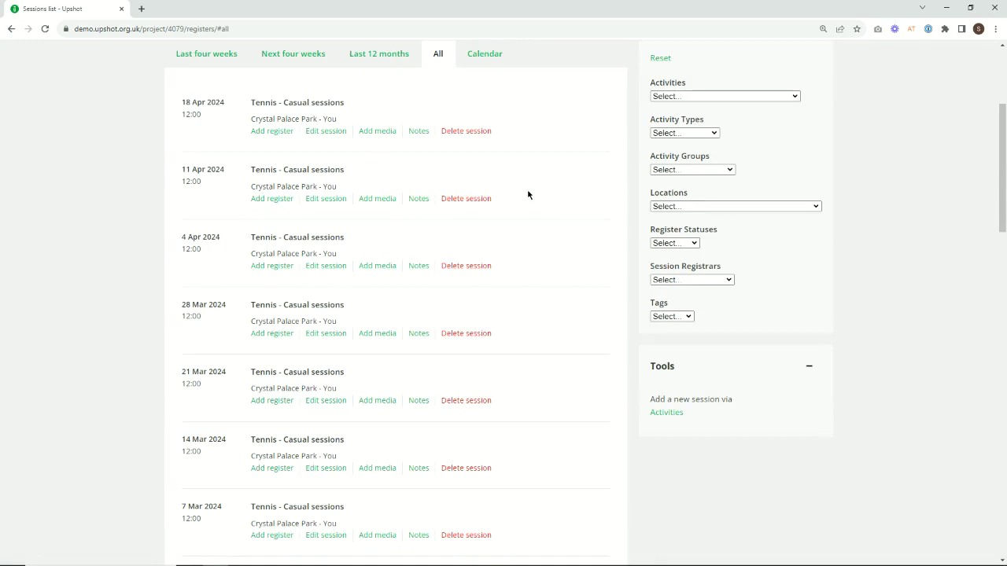
{"action": "left_click", "coordinate": [353, 63]}
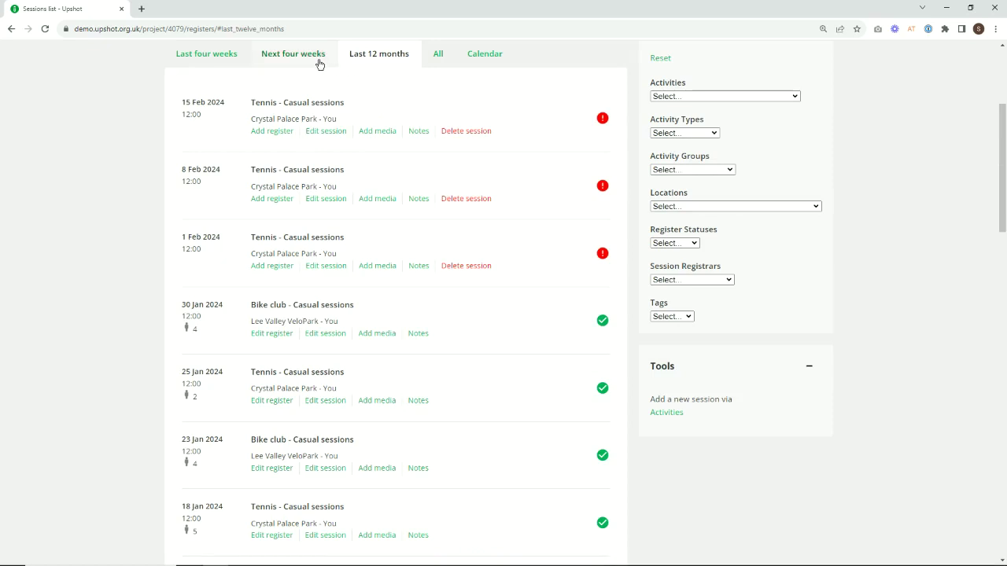
{"action": "left_click", "coordinate": [436, 56]}
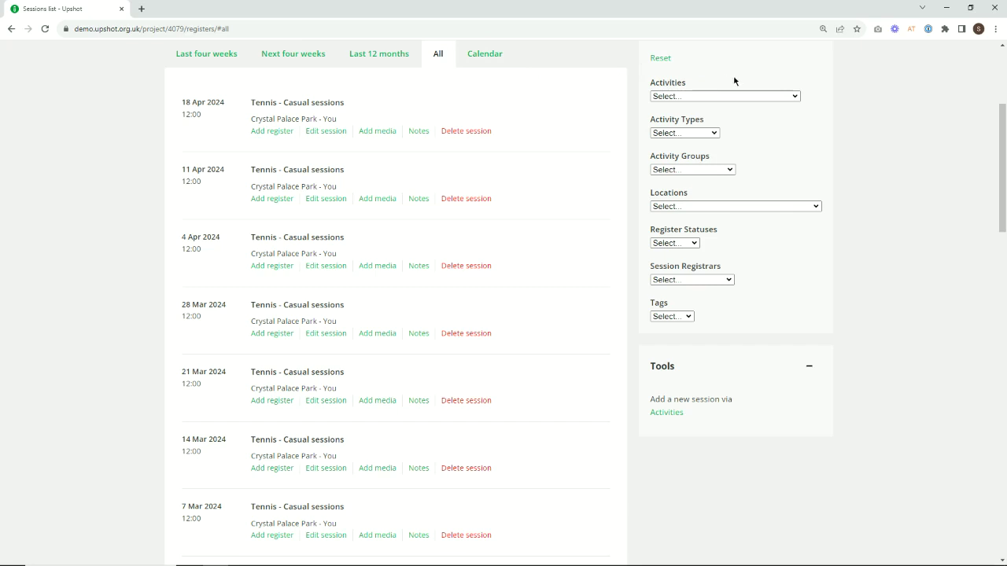
Step: Filter the sessions by your own name as session registrar and by the activity Basketball - Casual sessions
{"action": "left_click_drag", "start_coordinate": [691, 85], "coordinate": [650, 84]}
{"action": "left_click", "coordinate": [675, 280]}
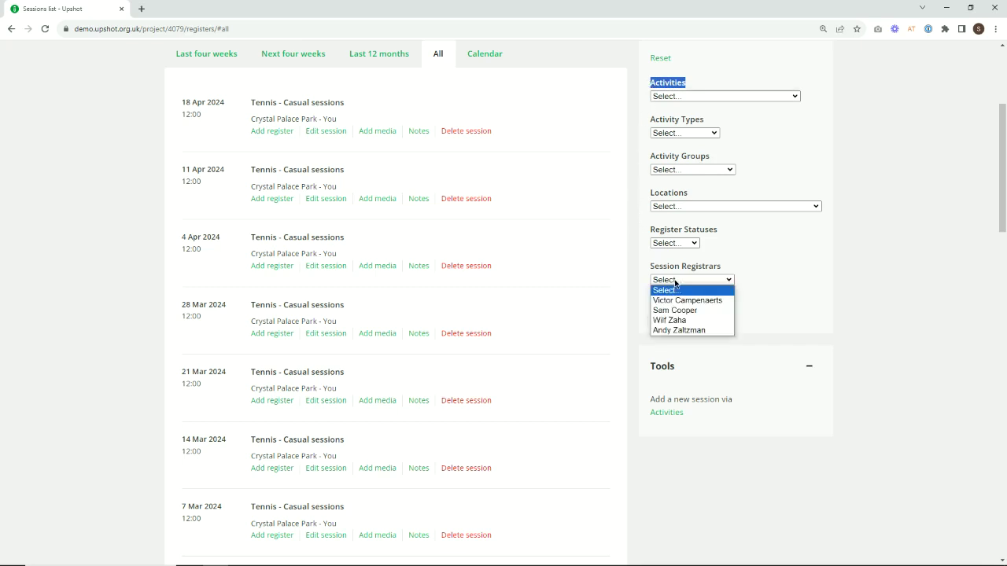
{"action": "left_click", "coordinate": [679, 311]}
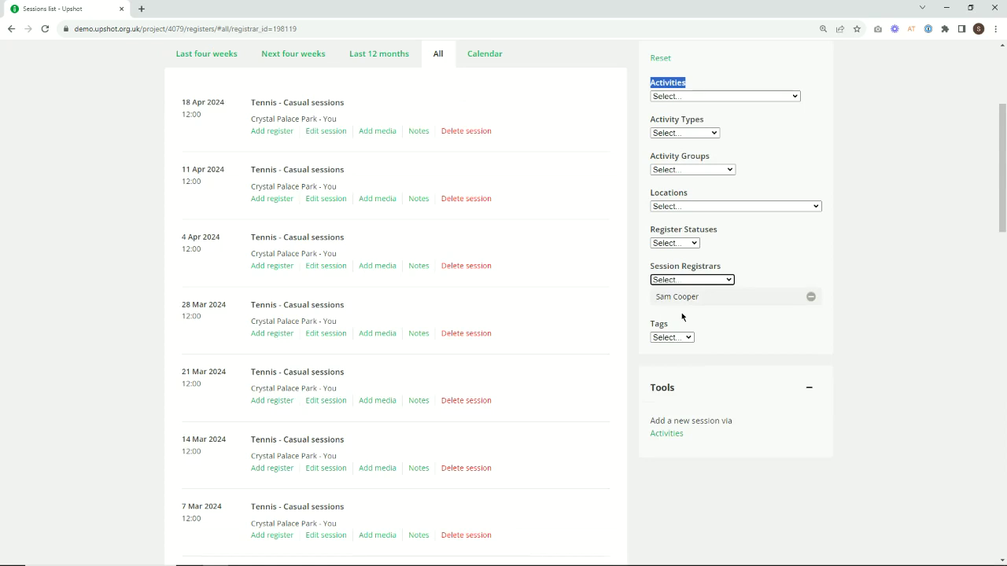
{"action": "left_click", "coordinate": [717, 97]}
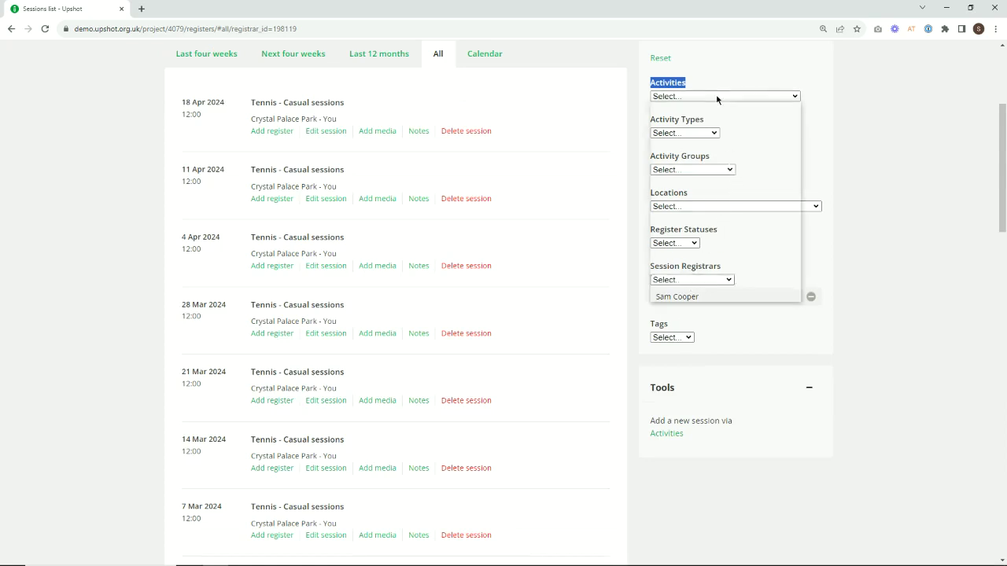
{"action": "left_click", "coordinate": [713, 144]}
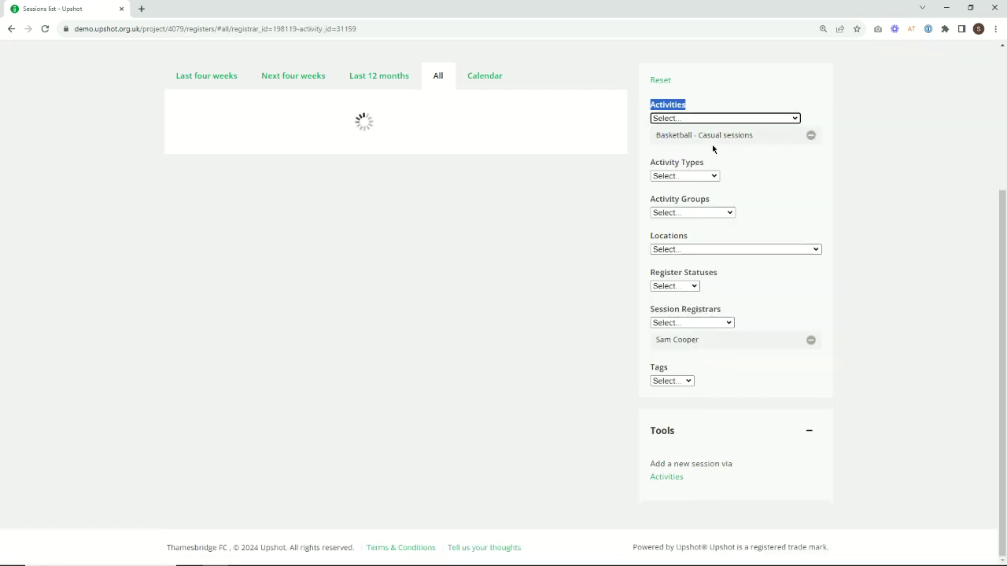
{"action": "left_click", "coordinate": [713, 150]}
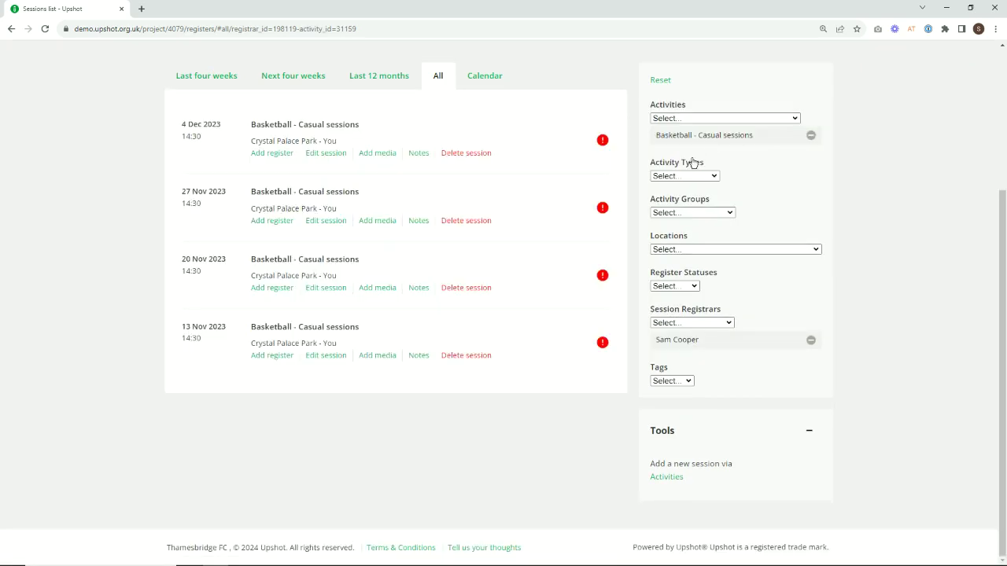
Step: Add a register to the 13 Nov 2023 Basketball session, starting with an empty register
{"action": "left_click", "coordinate": [272, 355]}
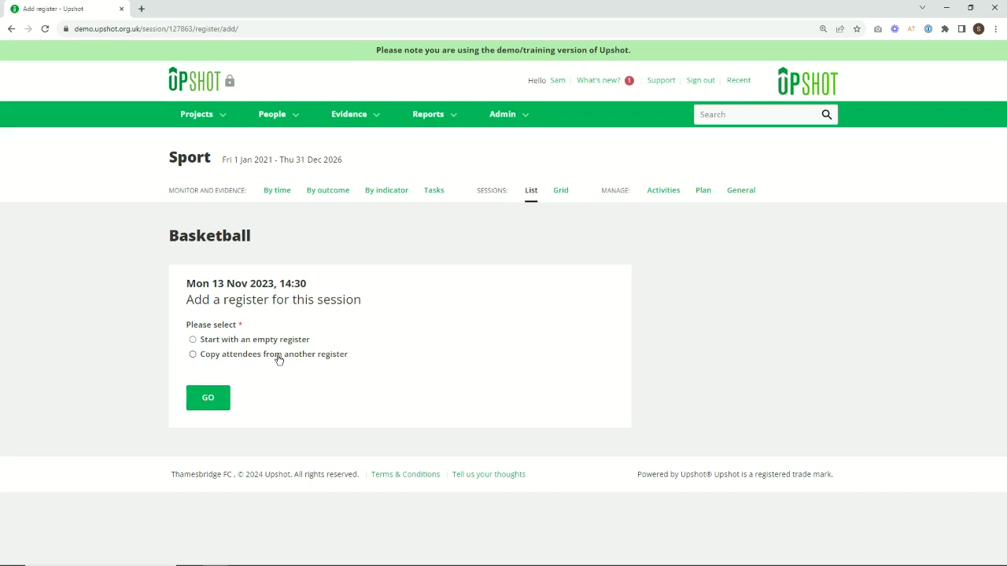
{"action": "left_click", "coordinate": [278, 344]}
{"action": "left_click", "coordinate": [218, 393]}
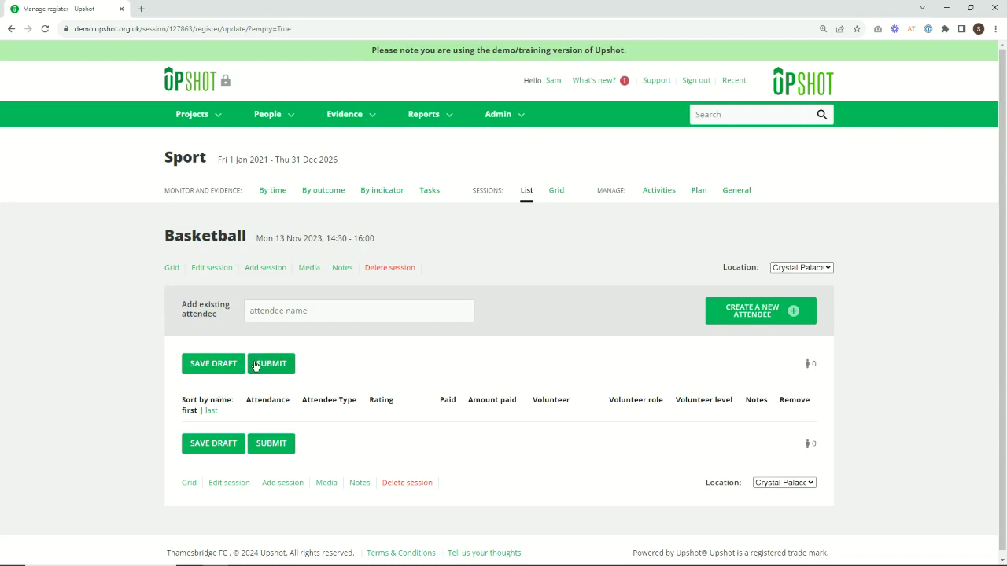
Step: Find five existing attendees by first name and add each of them to the Basketball register
{"action": "left_click", "coordinate": [295, 312]}
{"action": "type", "text": "chris"}
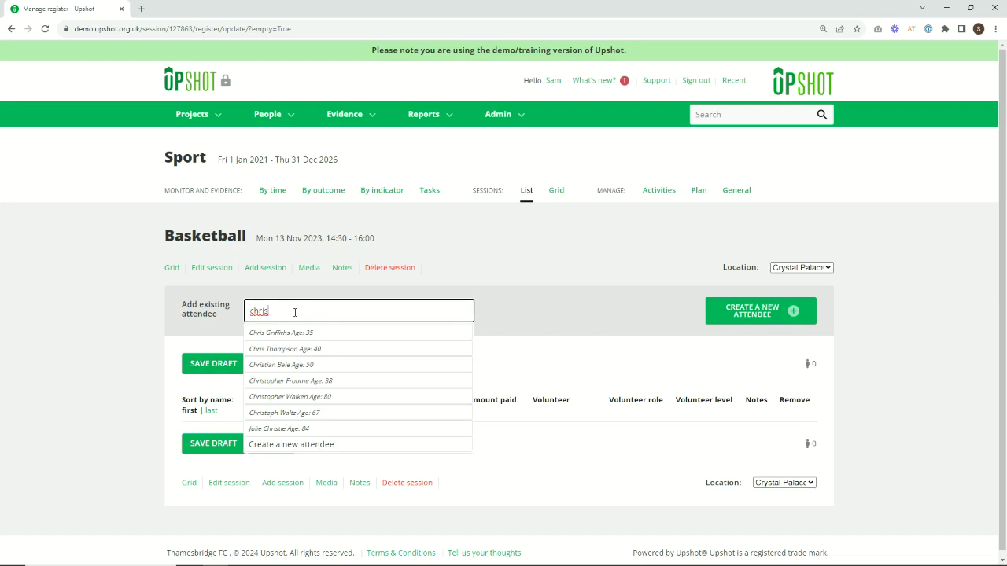
{"action": "left_click", "coordinate": [308, 379]}
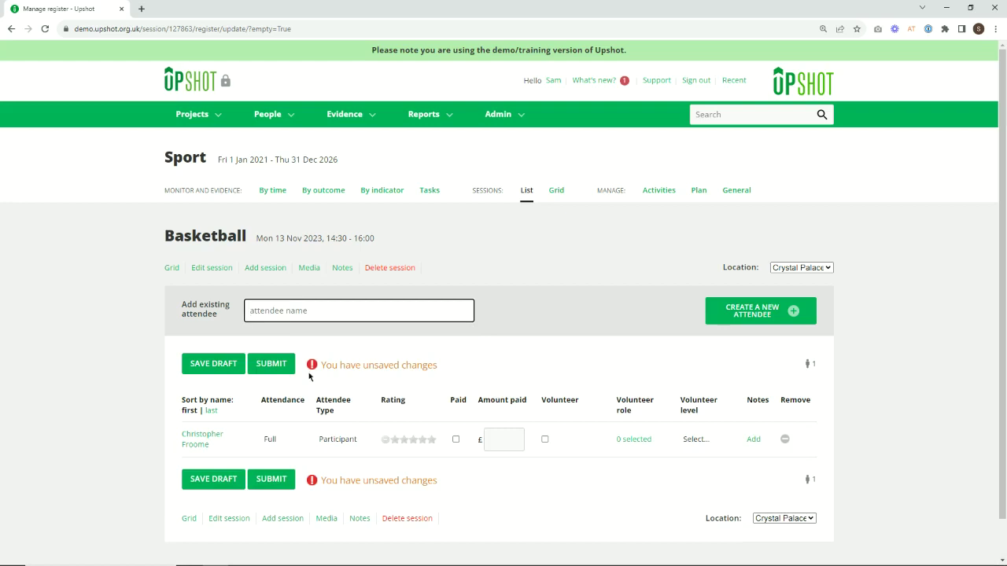
{"action": "type", "text": "evie"}
{"action": "left_click", "coordinate": [303, 334]}
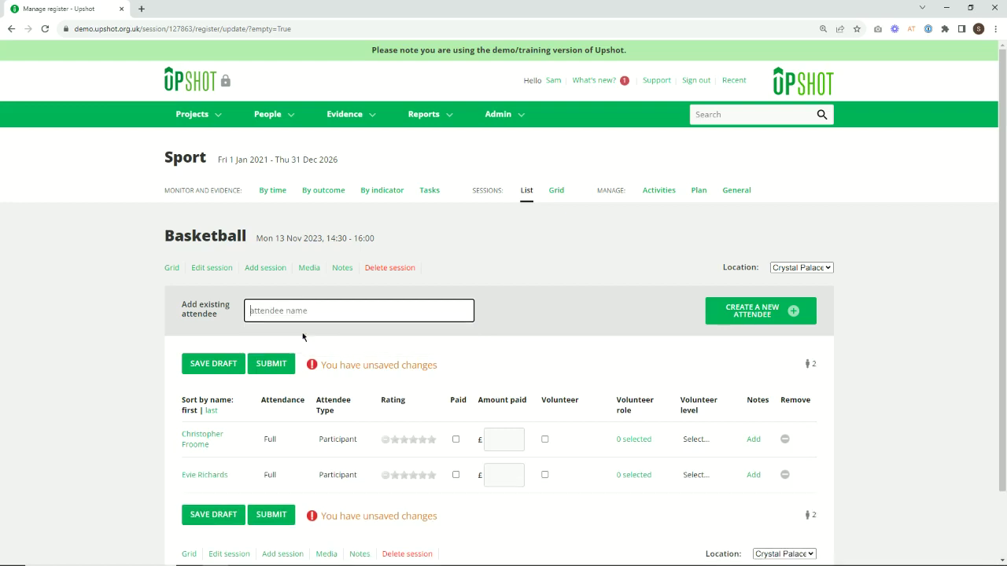
{"action": "type", "text": "javier"}
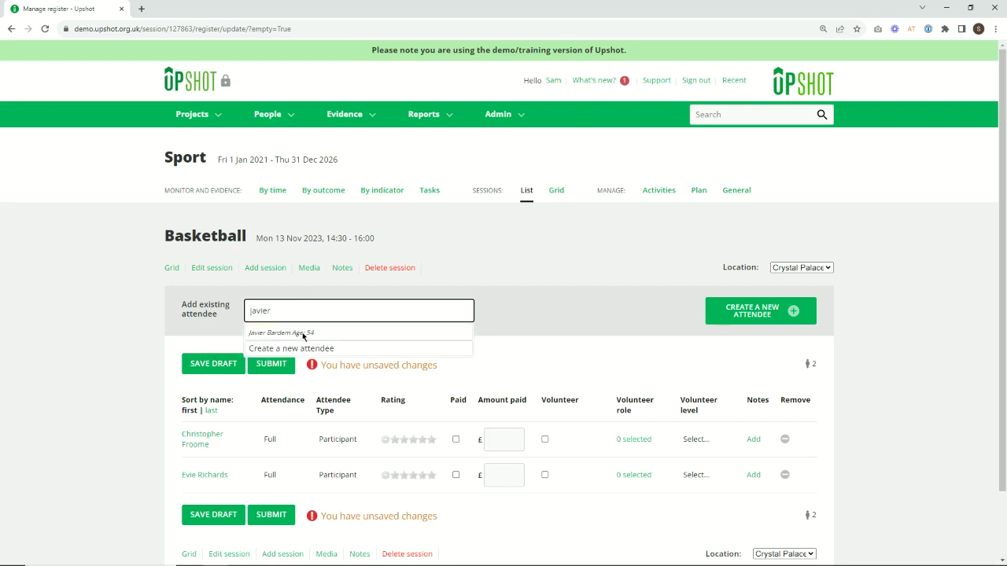
{"action": "left_click", "coordinate": [297, 334]}
{"action": "type", "text": "rache"}
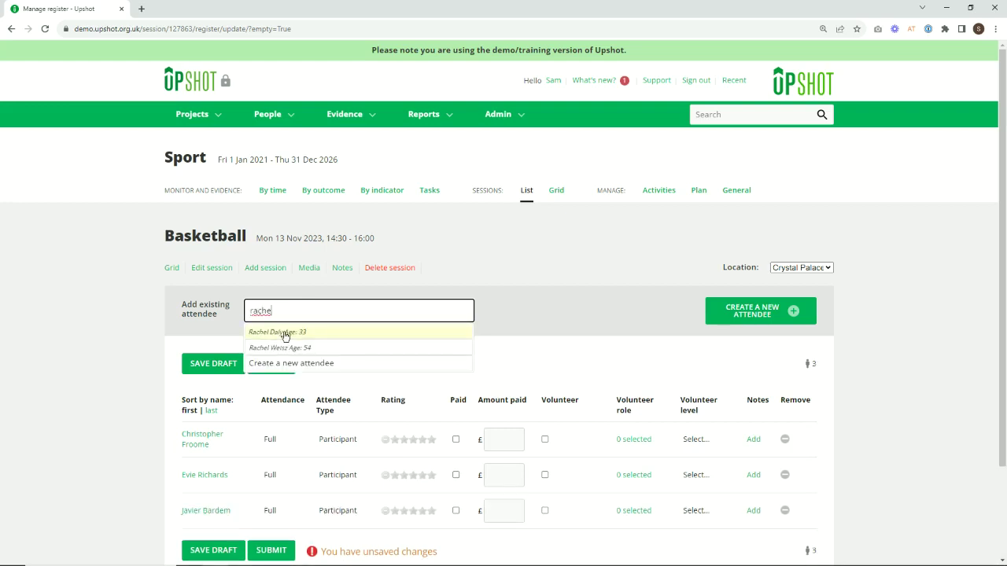
{"action": "left_click", "coordinate": [285, 334]}
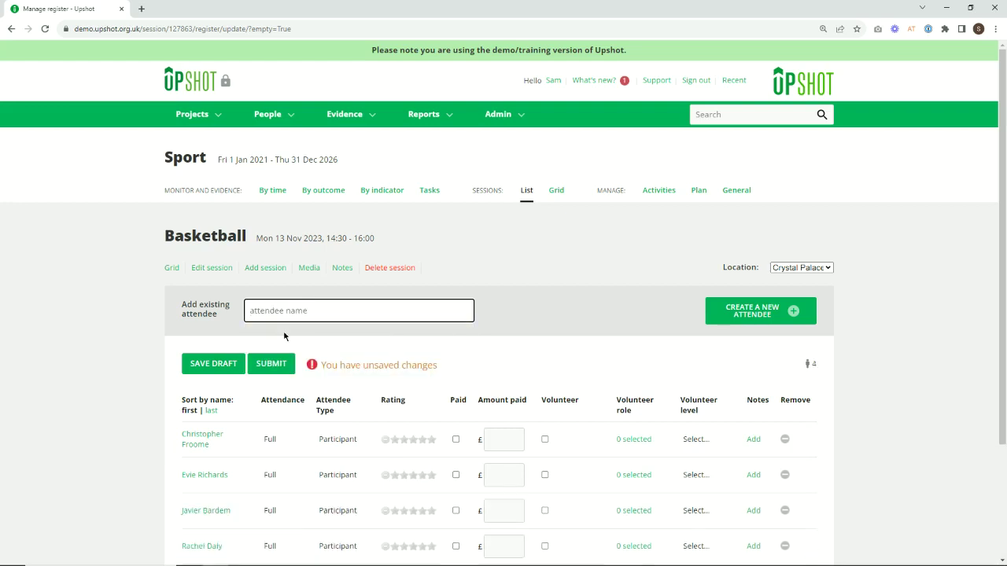
{"action": "type", "text": "sask"}
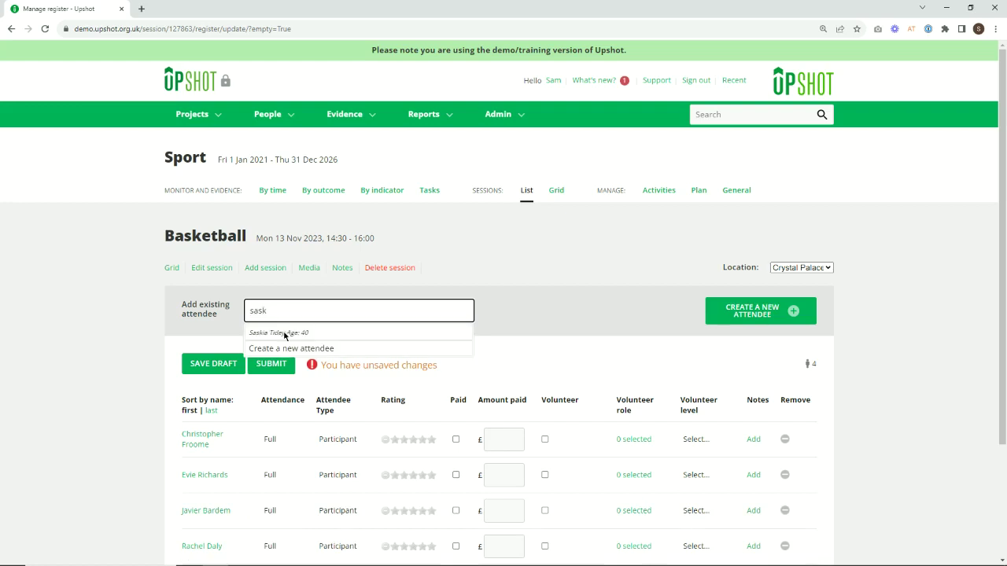
{"action": "left_click", "coordinate": [276, 334]}
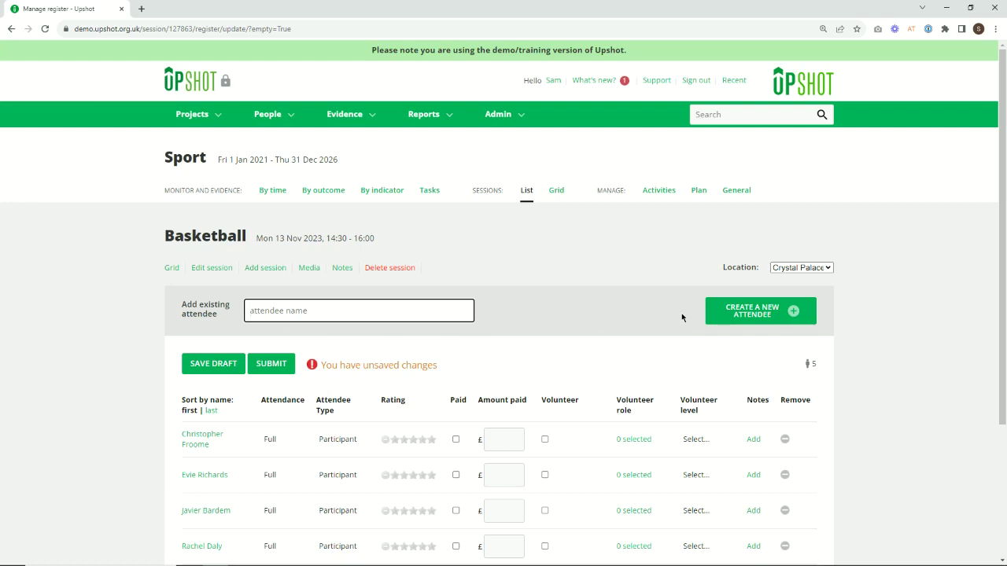
Step: Set the attendee type of the first person on the register to Session leader
{"action": "scroll", "coordinate": [641, 316], "scroll_direction": "down", "scroll_amount": 1}
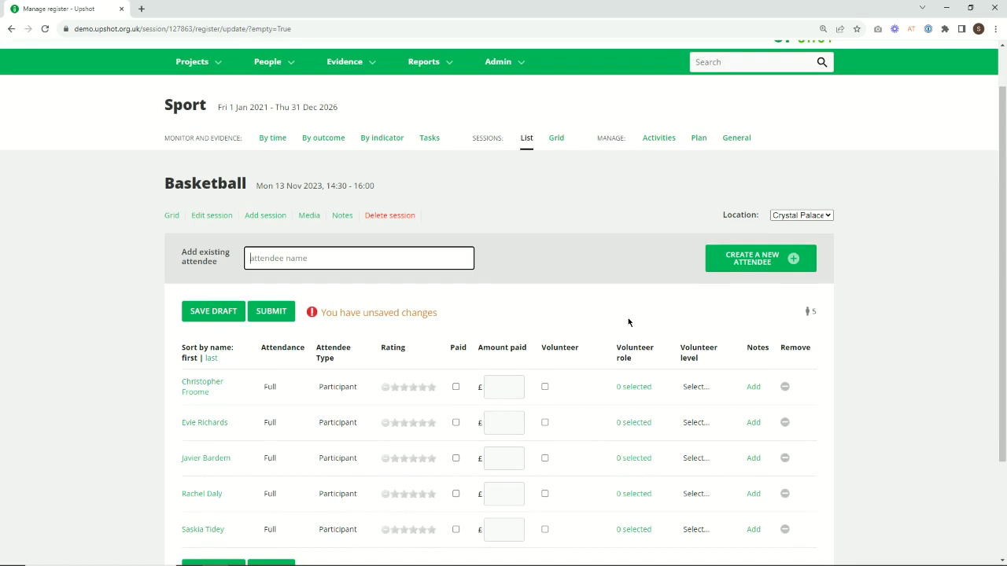
{"action": "scroll", "coordinate": [628, 323], "scroll_direction": "down", "scroll_amount": 1}
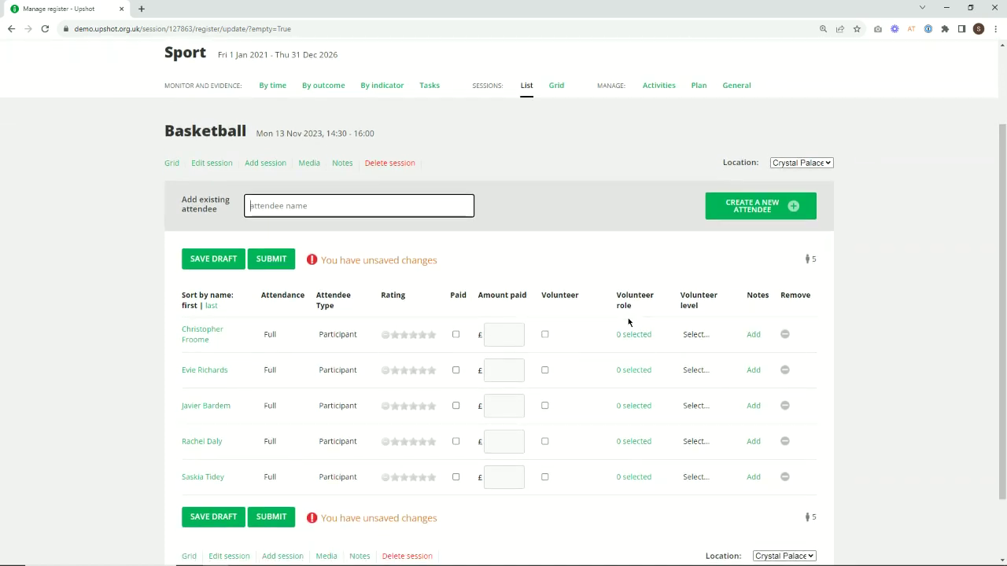
{"action": "left_click", "coordinate": [352, 337]}
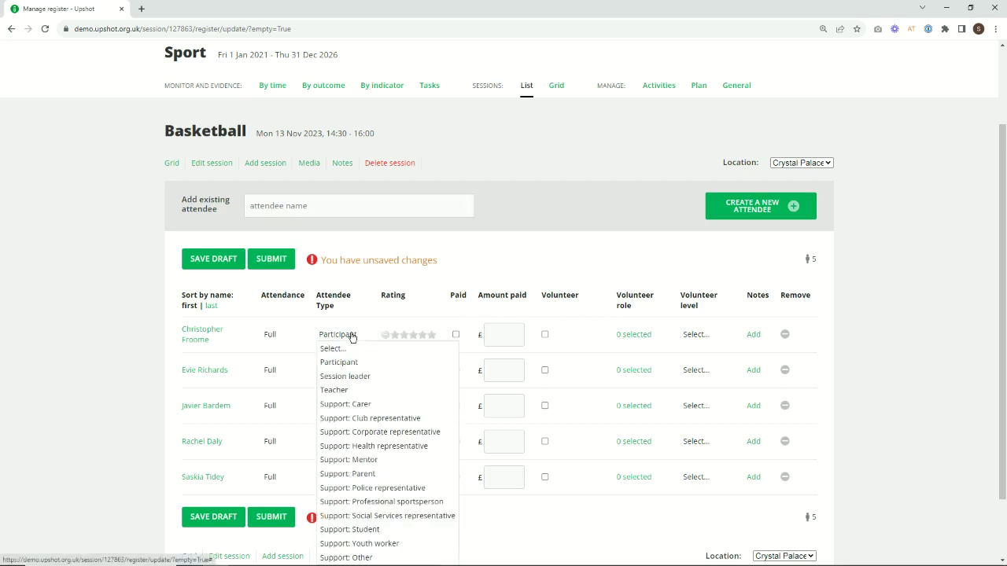
{"action": "left_click", "coordinate": [362, 376]}
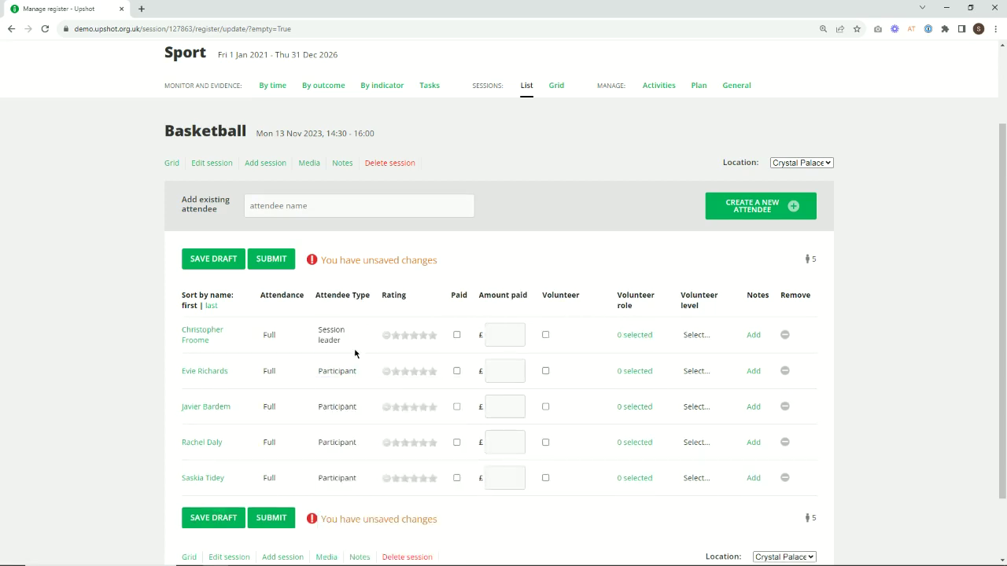
Step: Set the attendance of the second person on the register to Most and of the third person to Half
{"action": "left_click", "coordinate": [270, 375]}
{"action": "left_click", "coordinate": [277, 426]}
{"action": "left_click", "coordinate": [270, 407]}
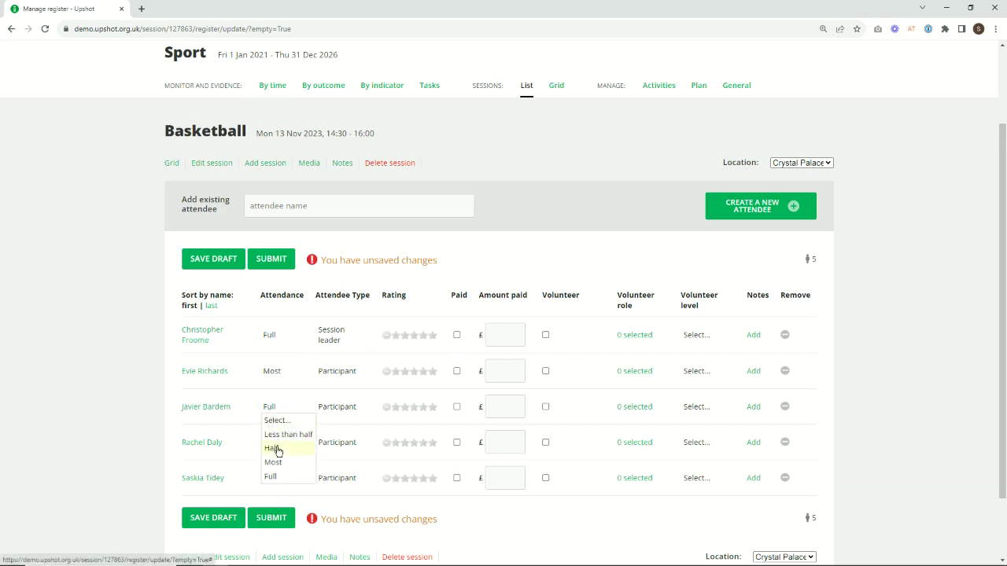
{"action": "left_click", "coordinate": [277, 451]}
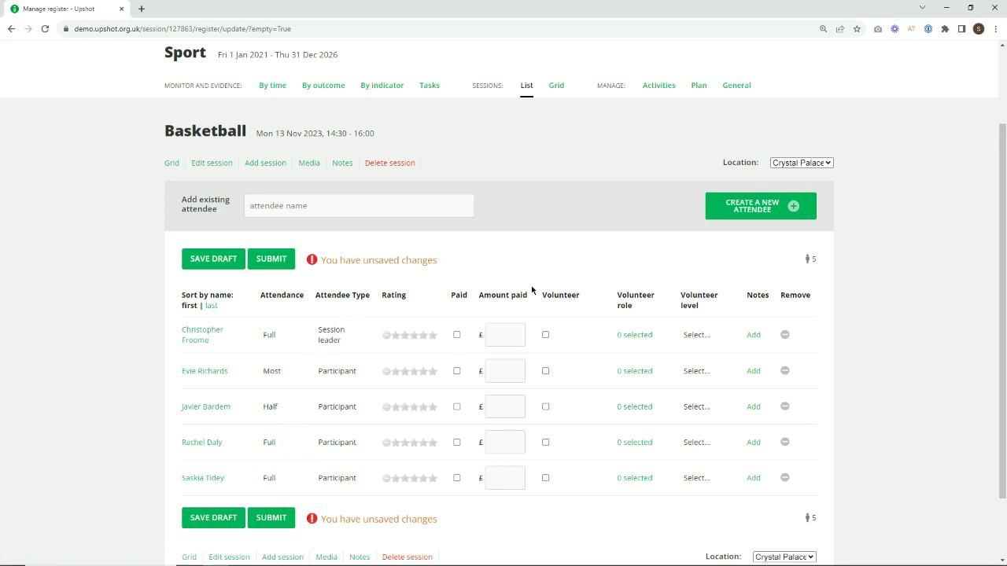
Step: Mark the session leader as a volunteer, and open and close that person's empty notes
{"action": "left_click", "coordinate": [545, 335]}
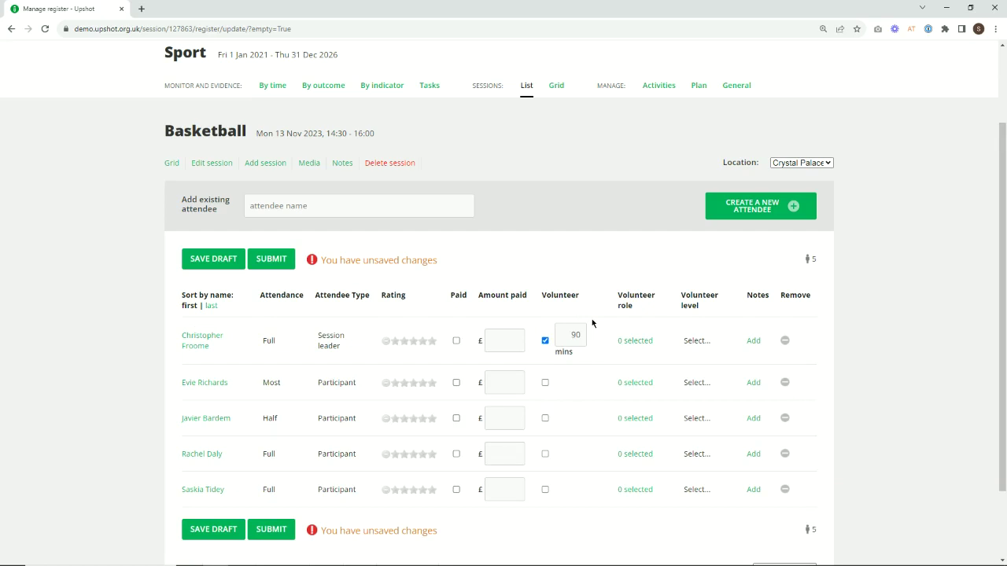
{"action": "left_click", "coordinate": [752, 341]}
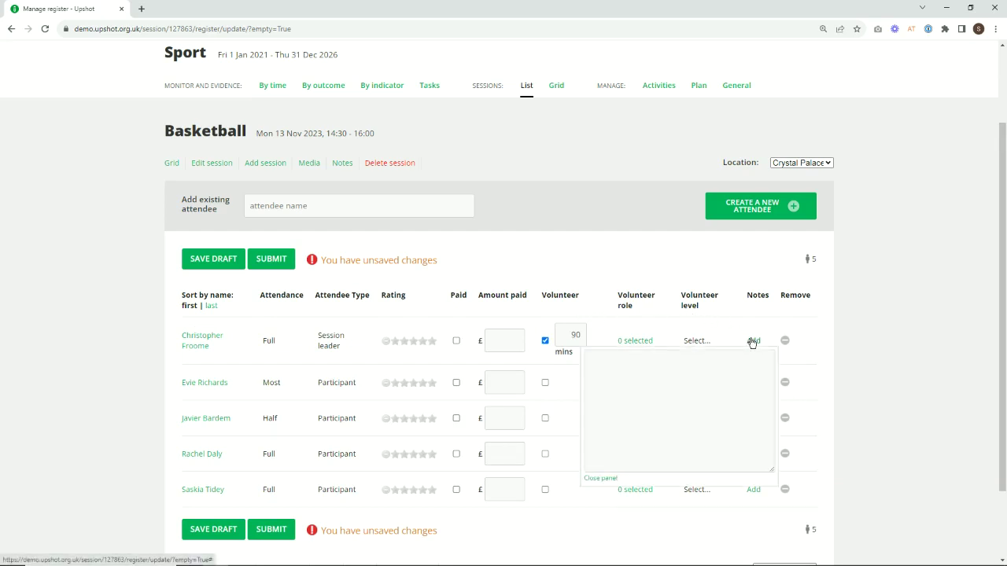
{"action": "left_click", "coordinate": [591, 479]}
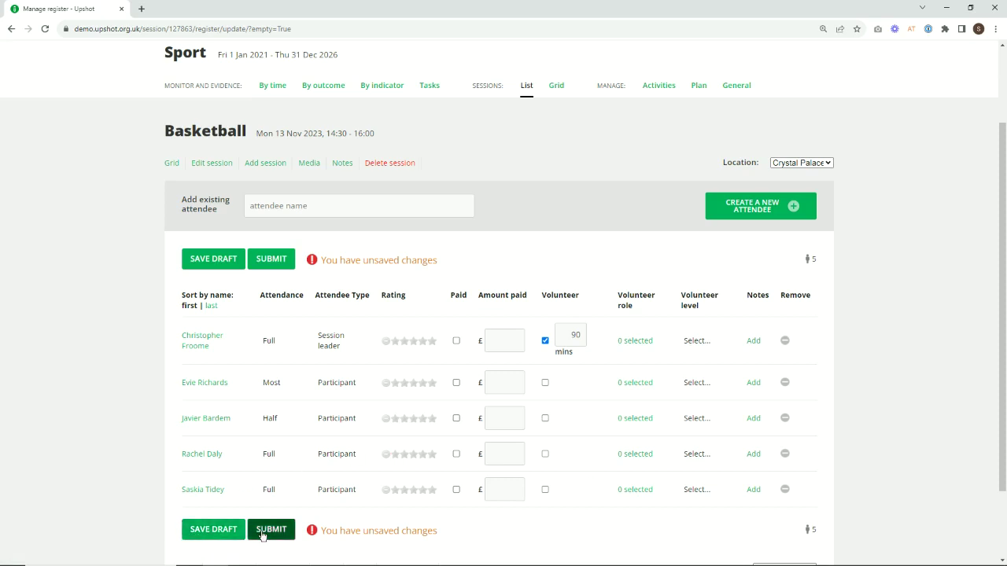
Step: Save the 13 Nov 2023 Basketball register as a draft and submit it
{"action": "left_click", "coordinate": [188, 535]}
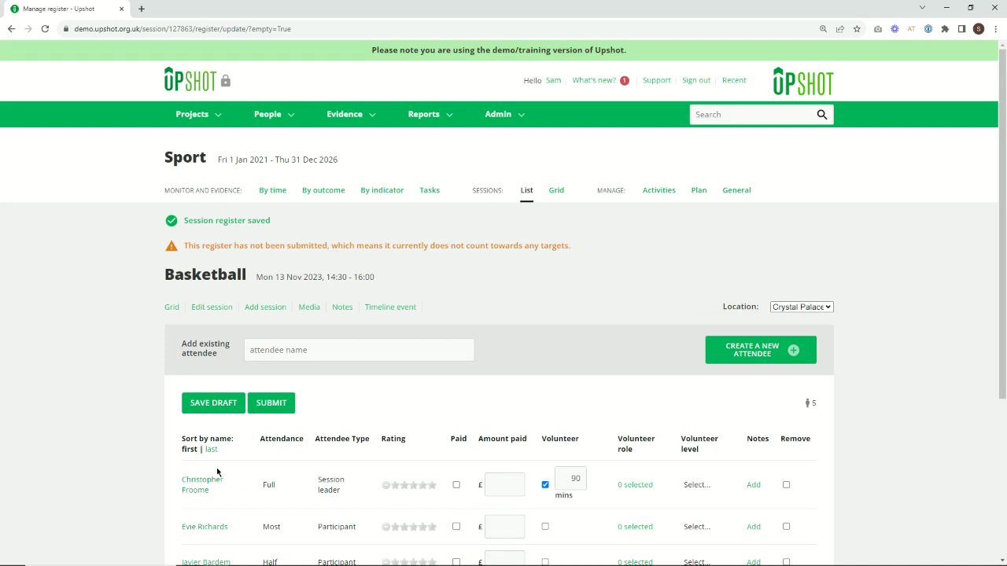
{"action": "left_click", "coordinate": [266, 410]}
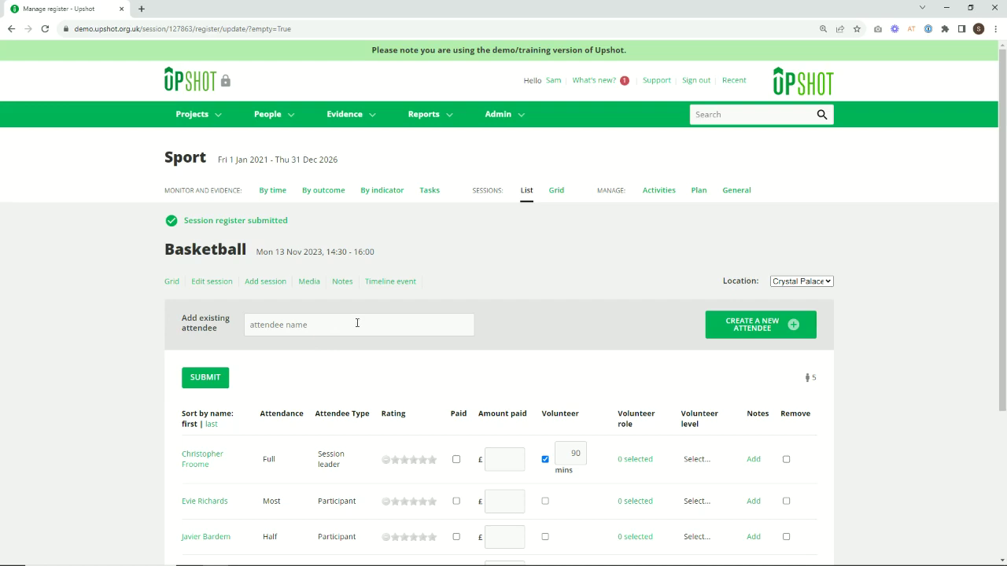
Step: Mark the last person on the submitted register for removal and resubmit the register
{"action": "scroll", "coordinate": [357, 322], "scroll_direction": "down", "scroll_amount": 3}
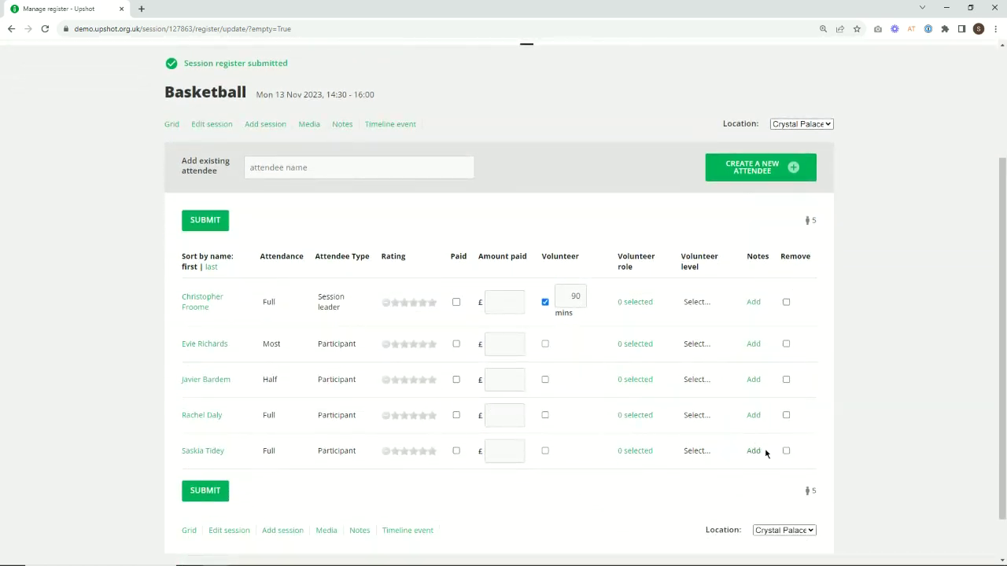
{"action": "left_click", "coordinate": [786, 451]}
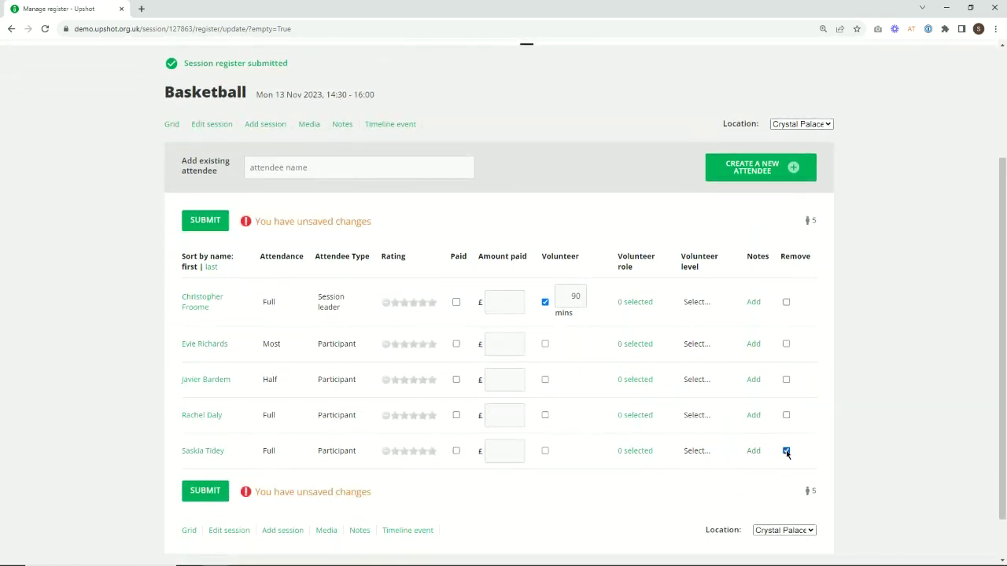
{"action": "left_click", "coordinate": [194, 494]}
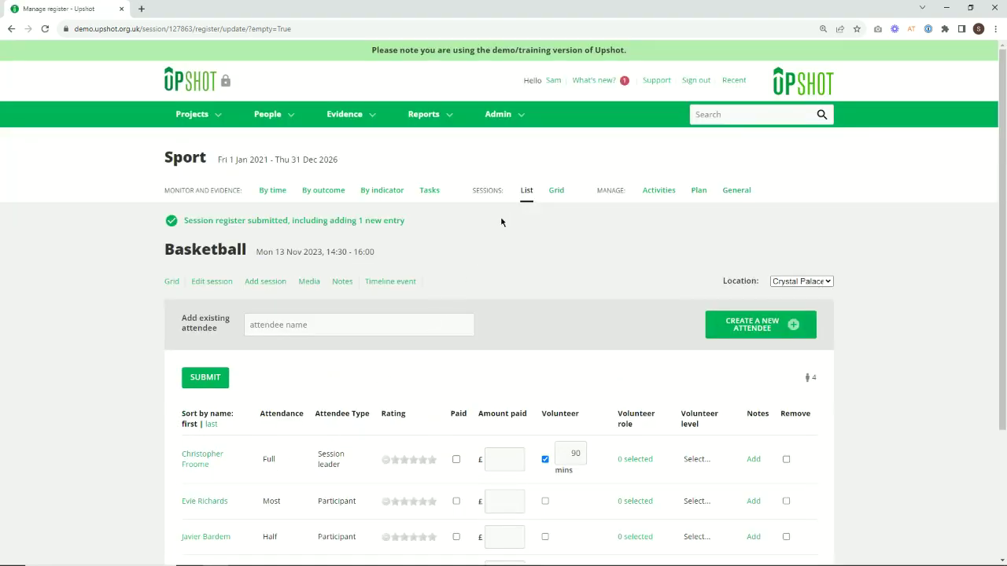
Step: Add a register to the 20 Nov 2023 Basketball session, copying attendees from the Crystal Palace Park session of Mon 13 Nov 2023 14:30
{"action": "left_click", "coordinate": [526, 192]}
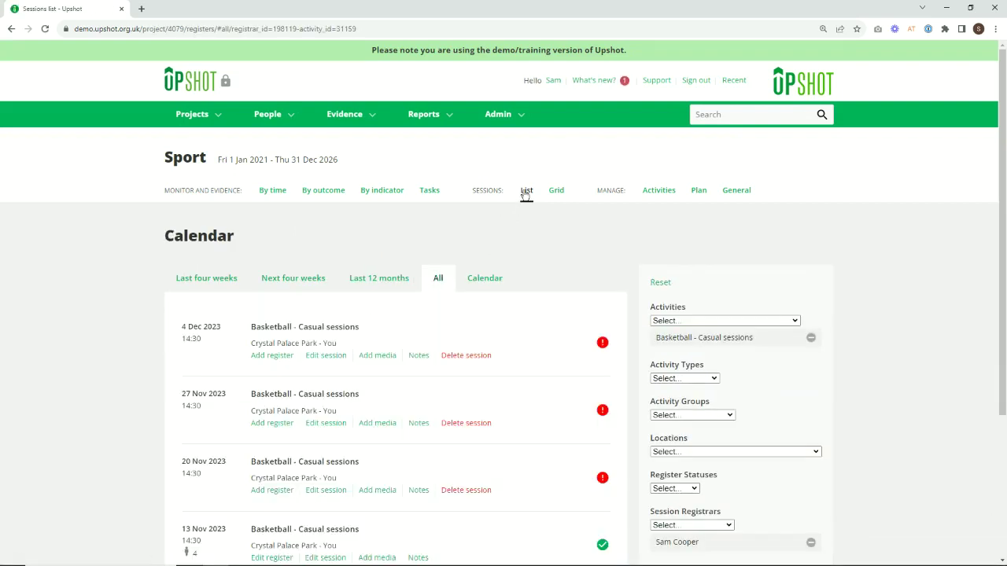
{"action": "scroll", "coordinate": [525, 212], "scroll_direction": "down", "scroll_amount": 2}
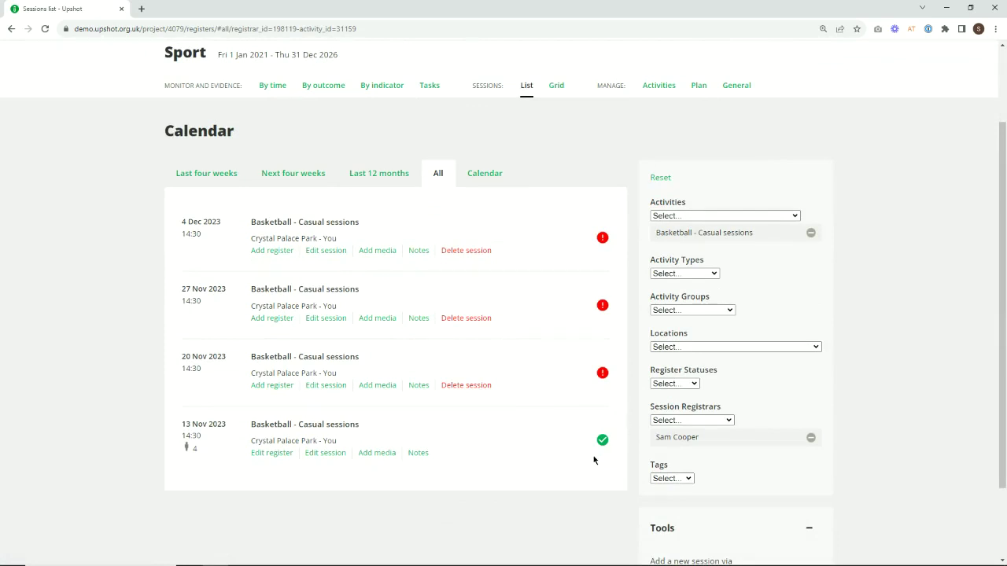
{"action": "left_click", "coordinate": [272, 387]}
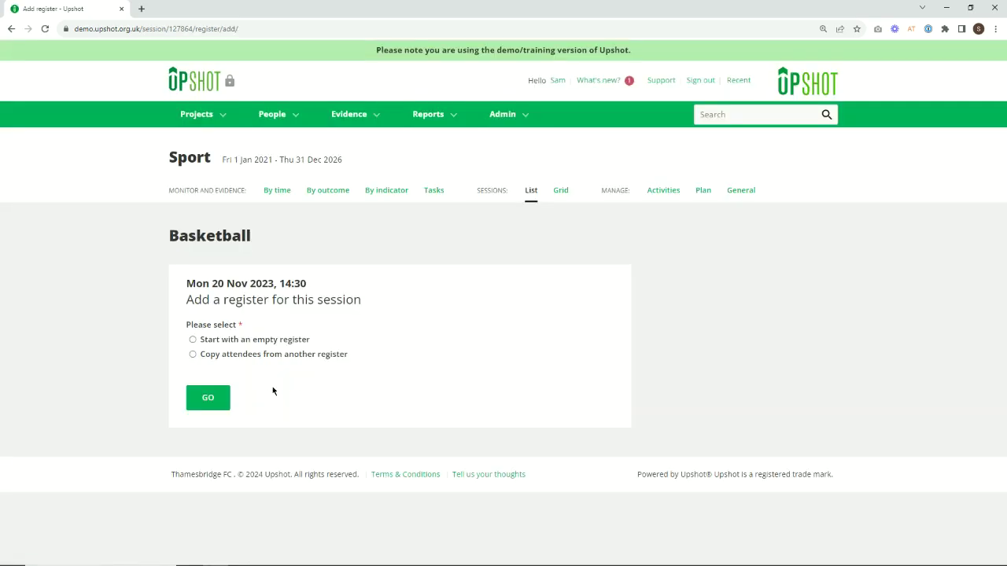
{"action": "left_click", "coordinate": [276, 356]}
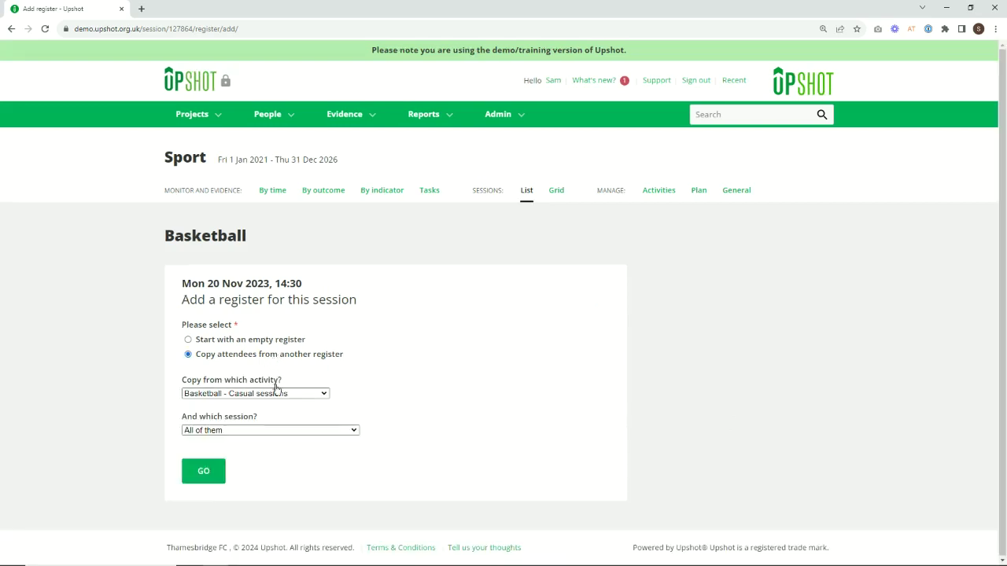
{"action": "left_click", "coordinate": [267, 433]}
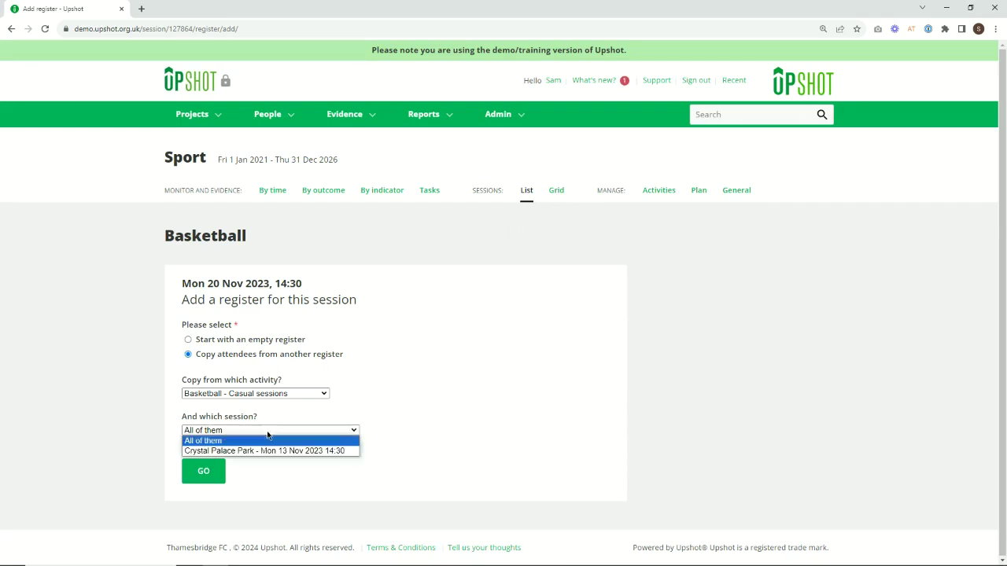
{"action": "left_click", "coordinate": [262, 451]}
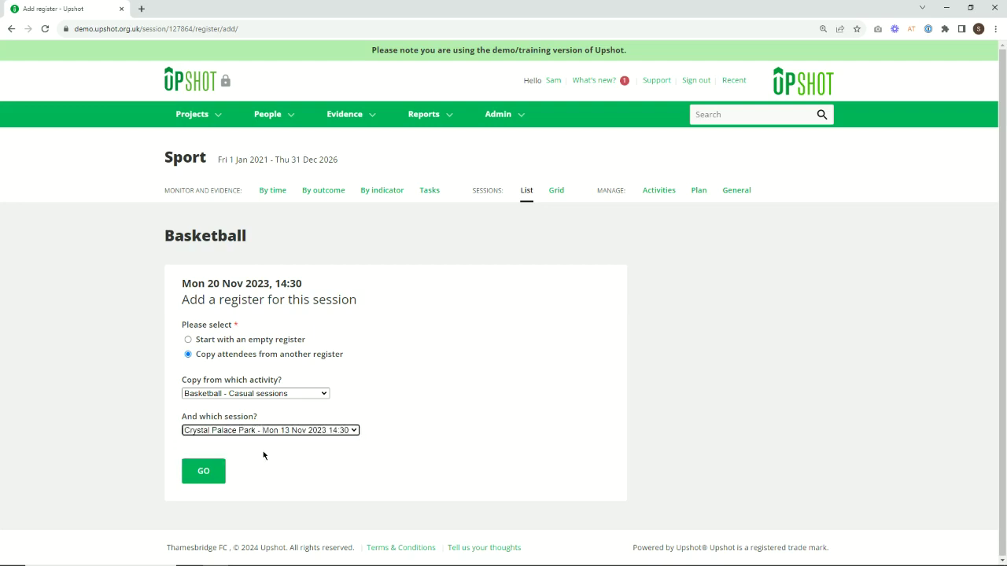
{"action": "left_click", "coordinate": [209, 475]}
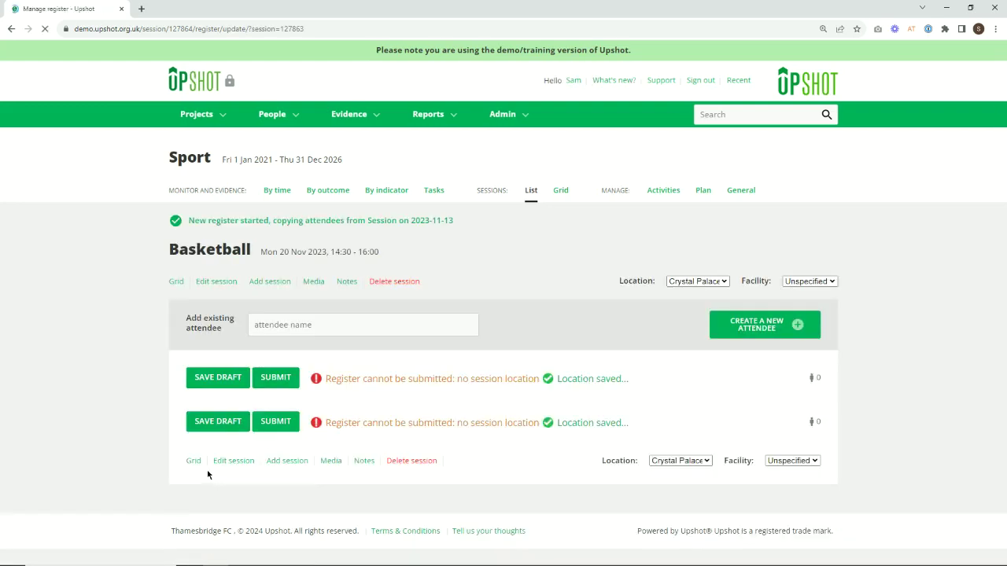
Step: Find the existing attendee removed from the previous register by first name, add them to the 20 Nov 2023 register and submit it
{"action": "scroll", "coordinate": [137, 391], "scroll_direction": "down", "scroll_amount": 2}
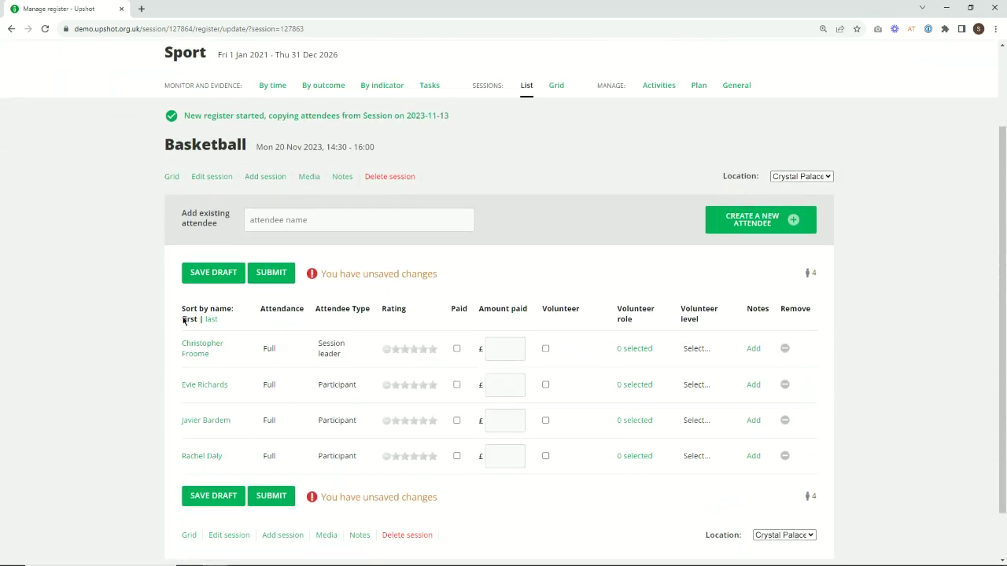
{"action": "left_click", "coordinate": [278, 221]}
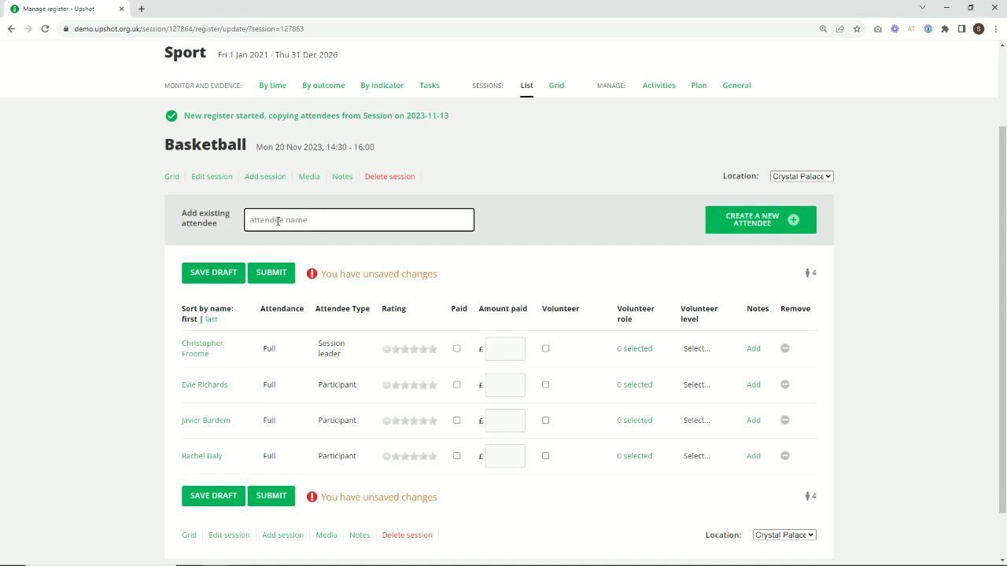
{"action": "type", "text": "sask"}
{"action": "left_click", "coordinate": [282, 241]}
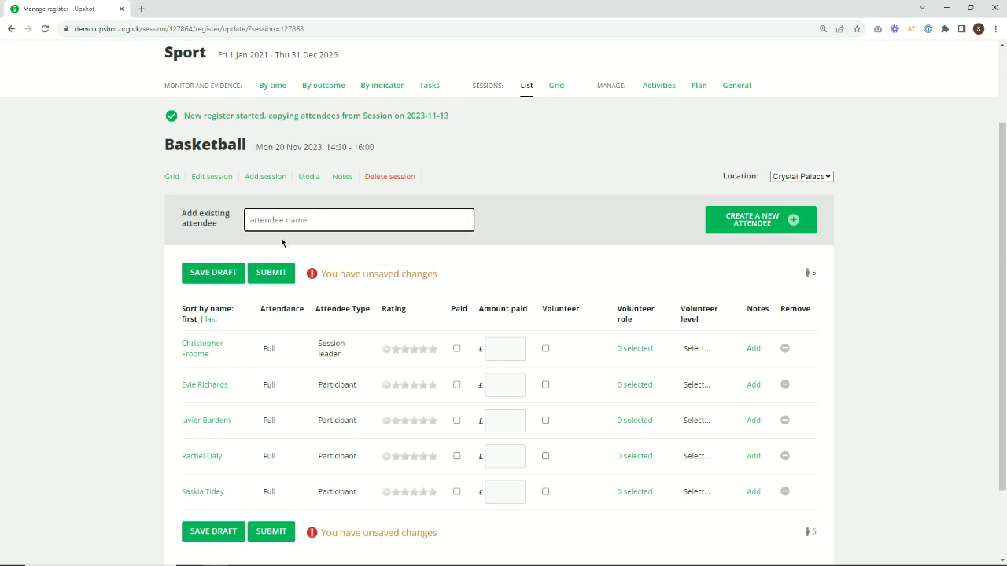
{"action": "left_click", "coordinate": [272, 272]}
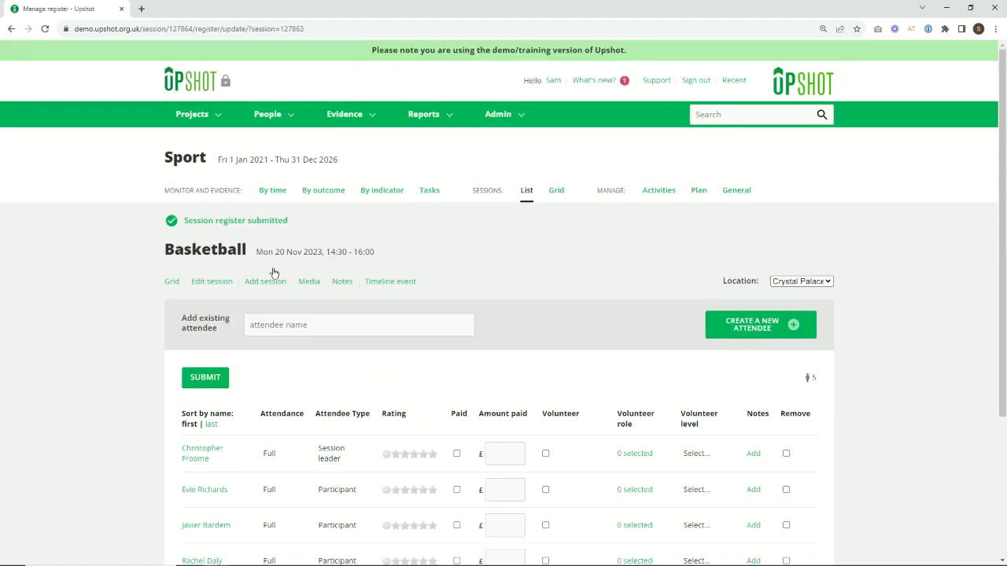